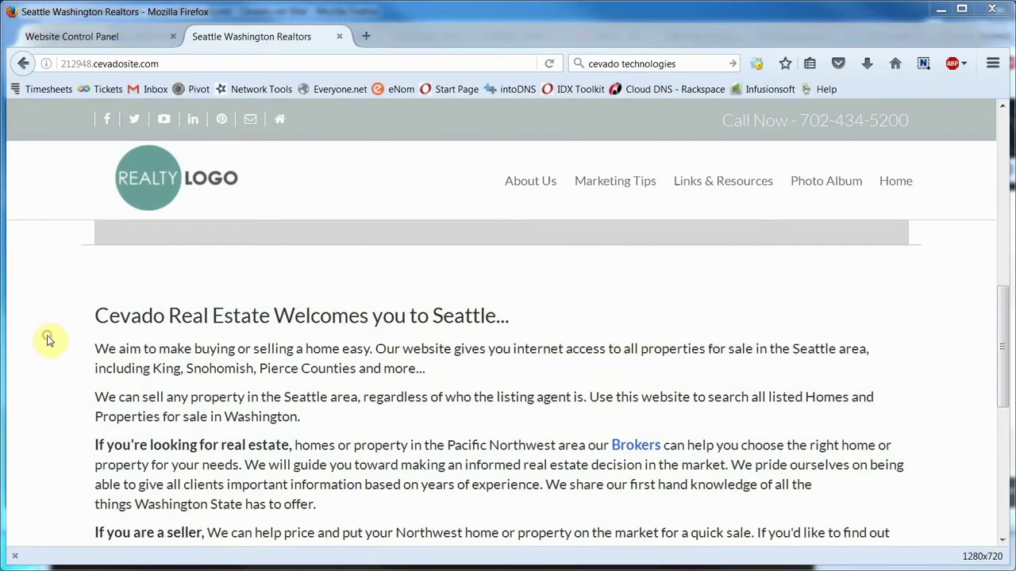
Open the Site Keywords settings in the website control panel and compare the title setting with the live site's browser title
scroll(47, 342, down, 2)
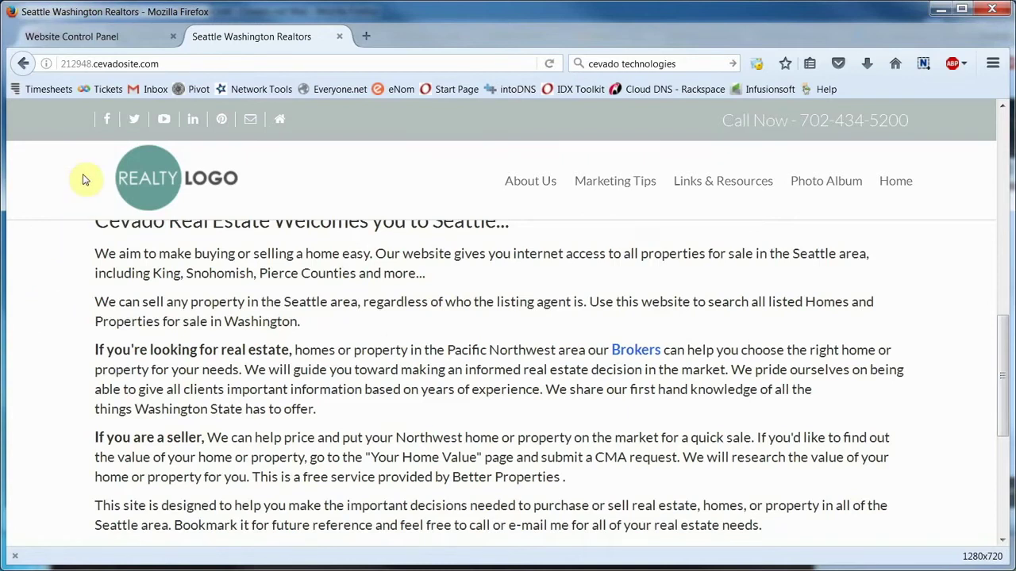
click(94, 39)
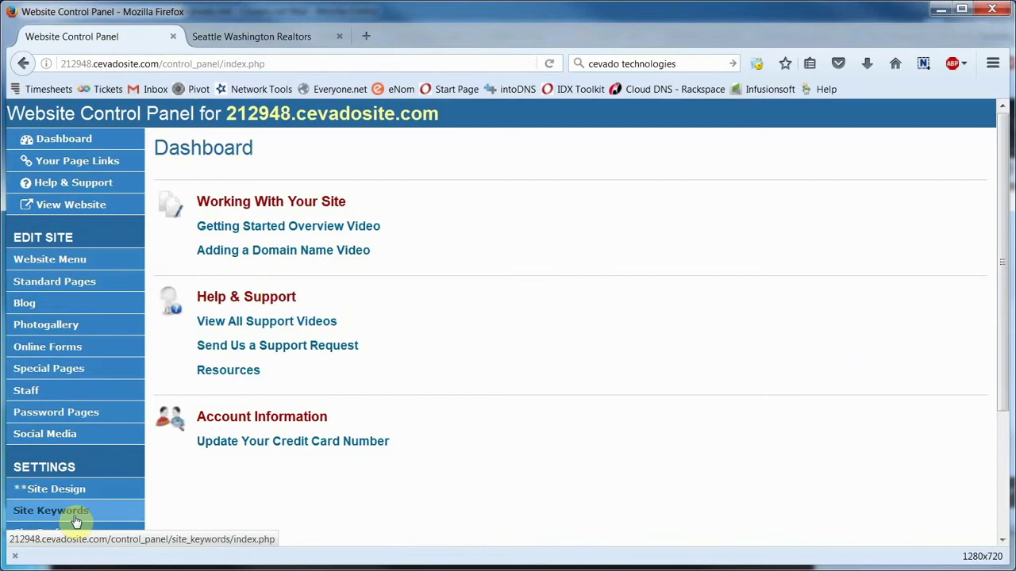
click(106, 512)
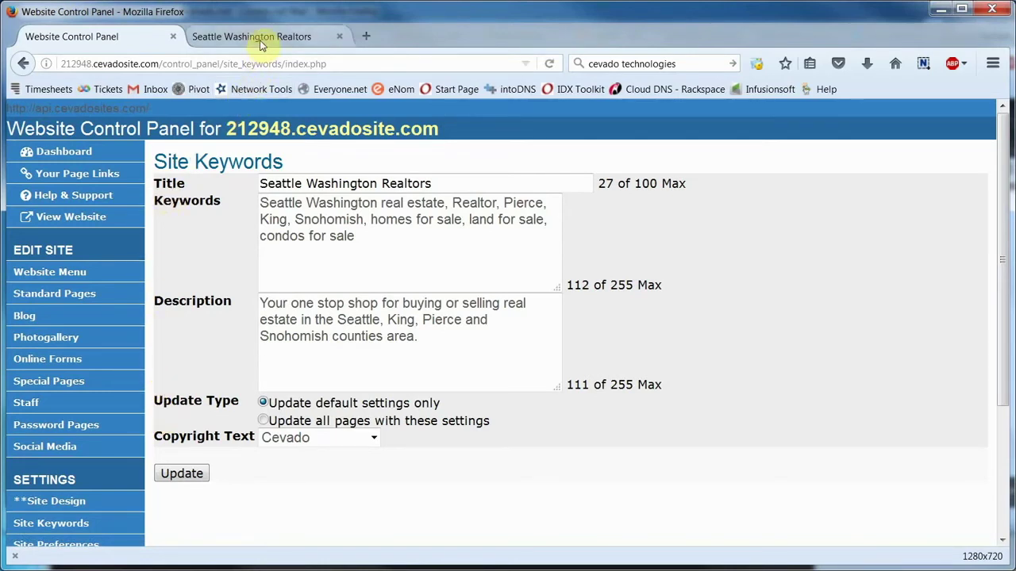
click(285, 38)
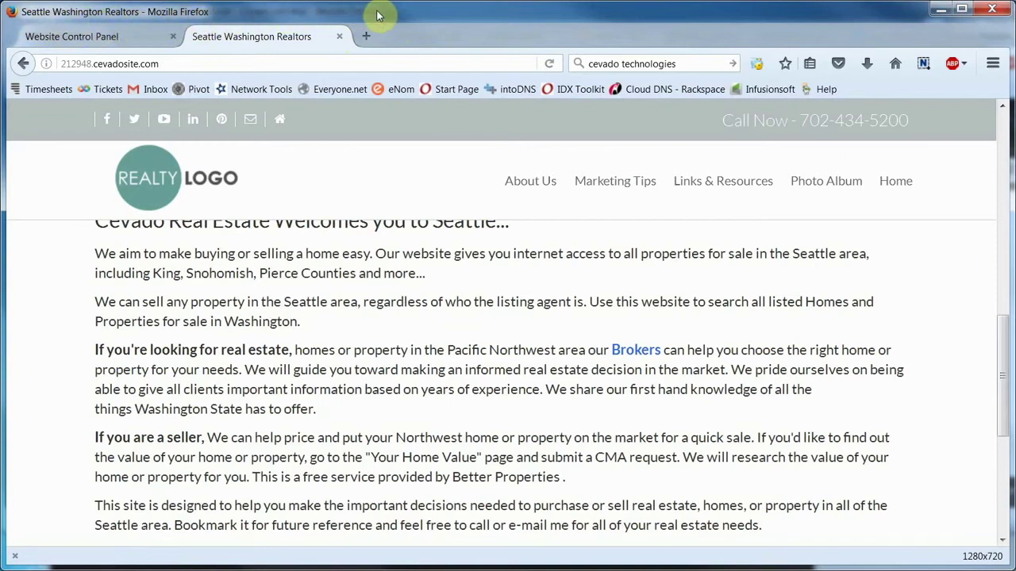
click(120, 39)
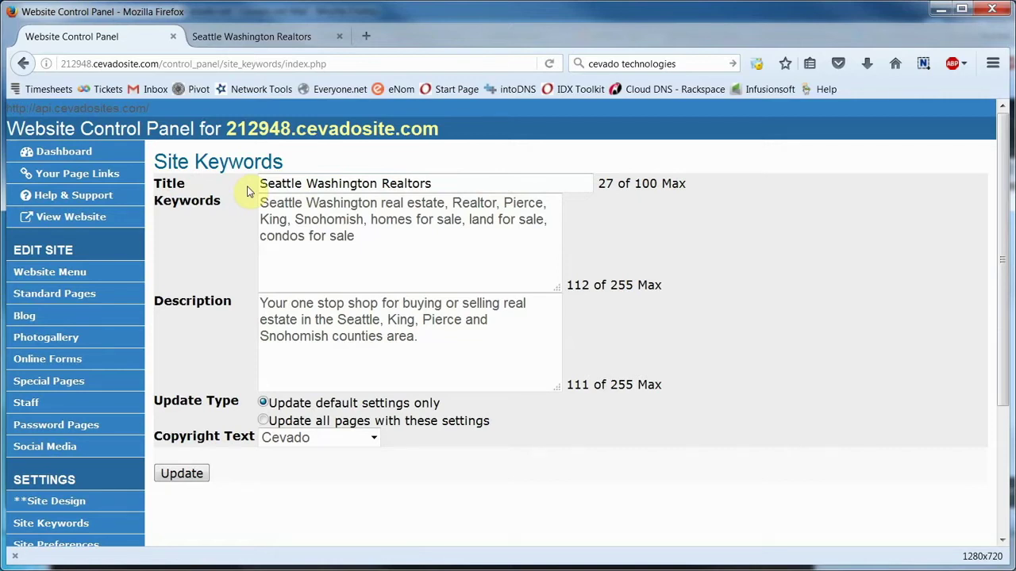
Change the site title in the Site Keywords form to "Seattle Washington Real Estate"
click(407, 183)
drag(408, 184, 447, 185)
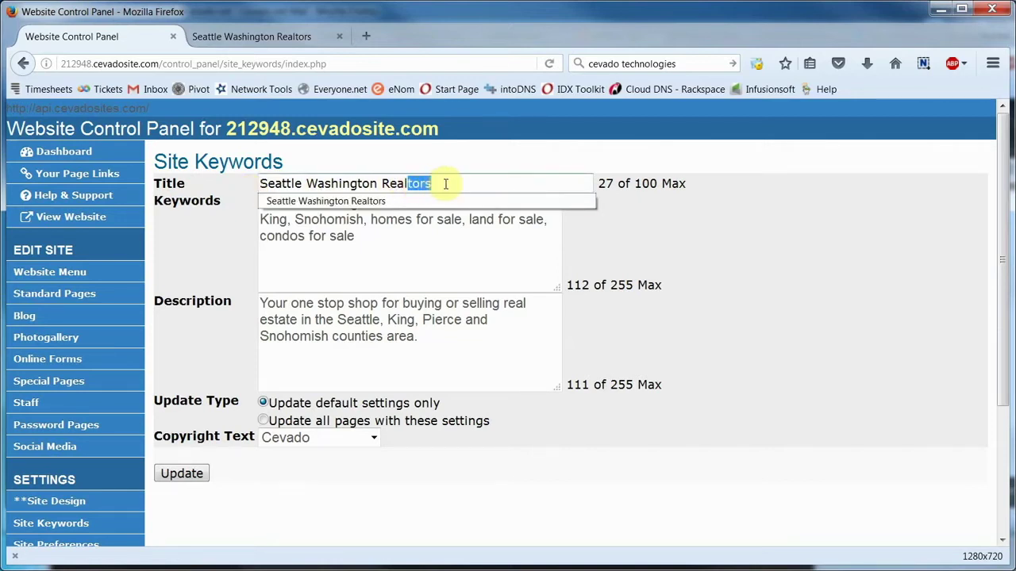
text(Estate)
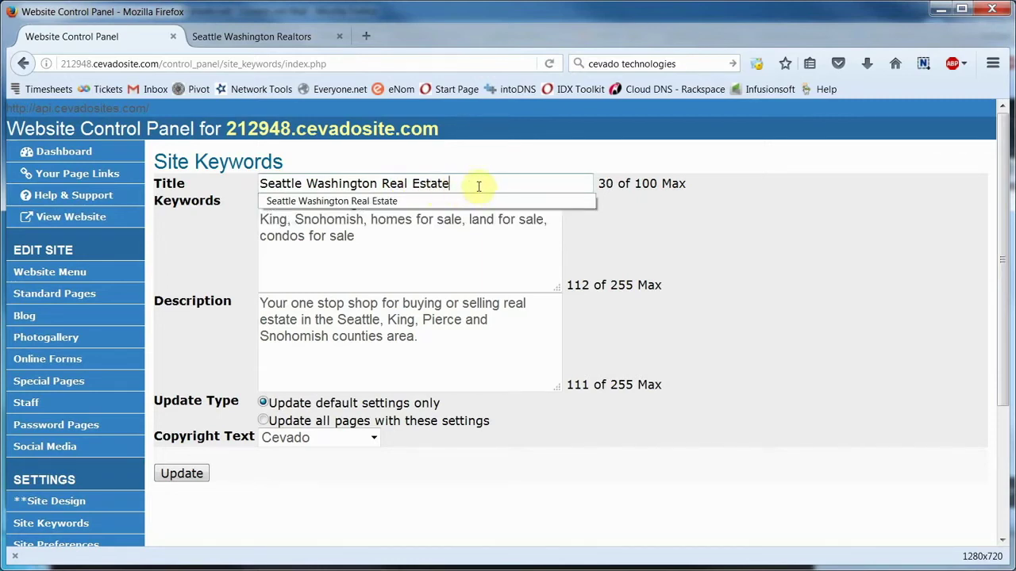
click(459, 162)
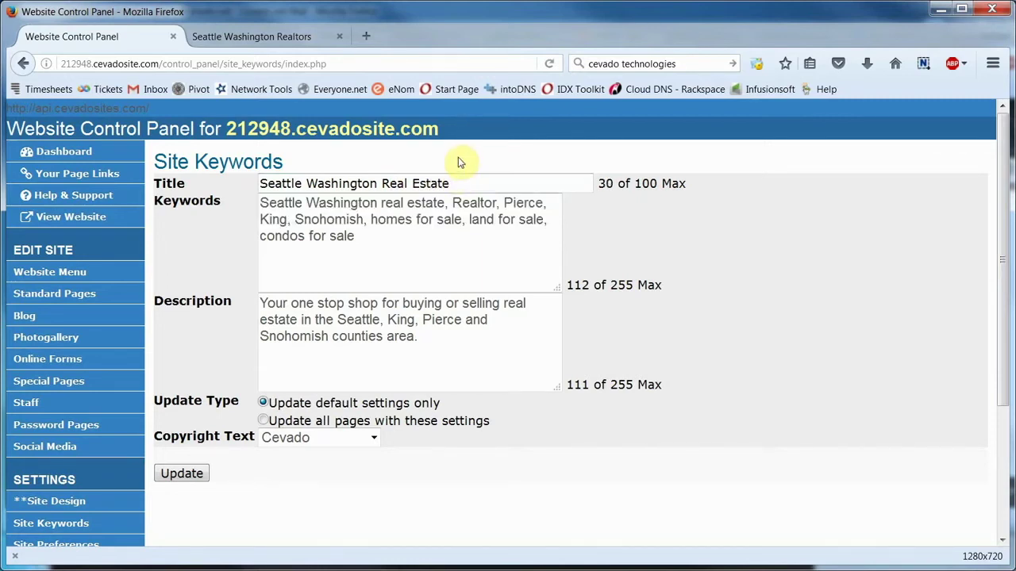
Review the welcome text on the live home page and return to the Site Keywords form
click(265, 36)
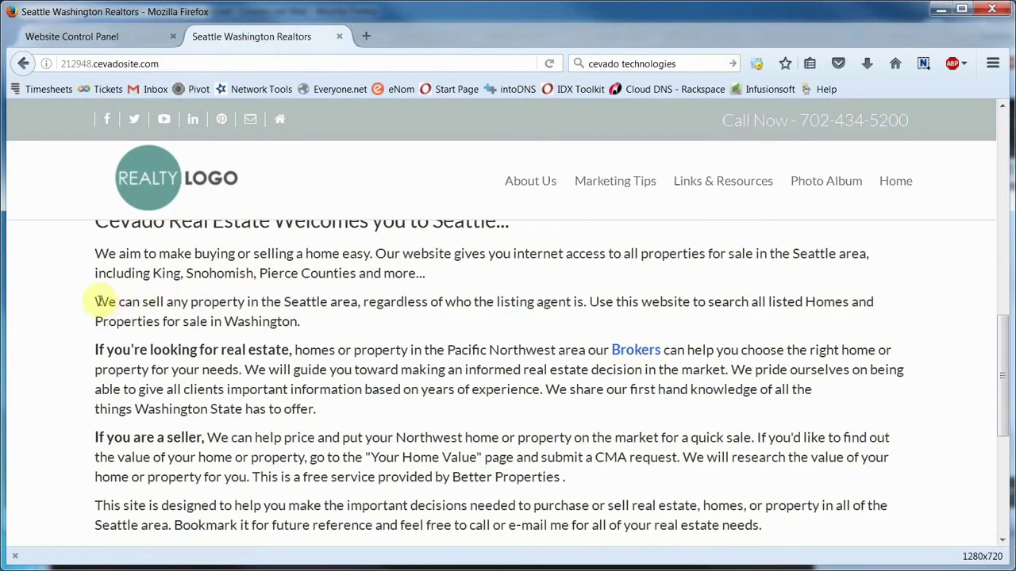
scroll(79, 318, up, 2)
scroll(79, 317, down, 2)
scroll(79, 317, up, 2)
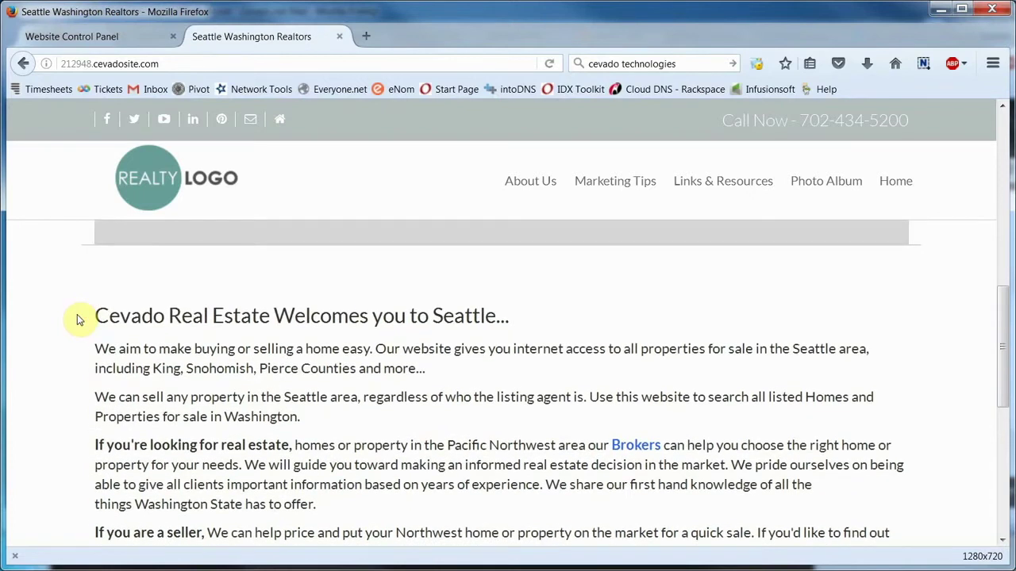
click(123, 35)
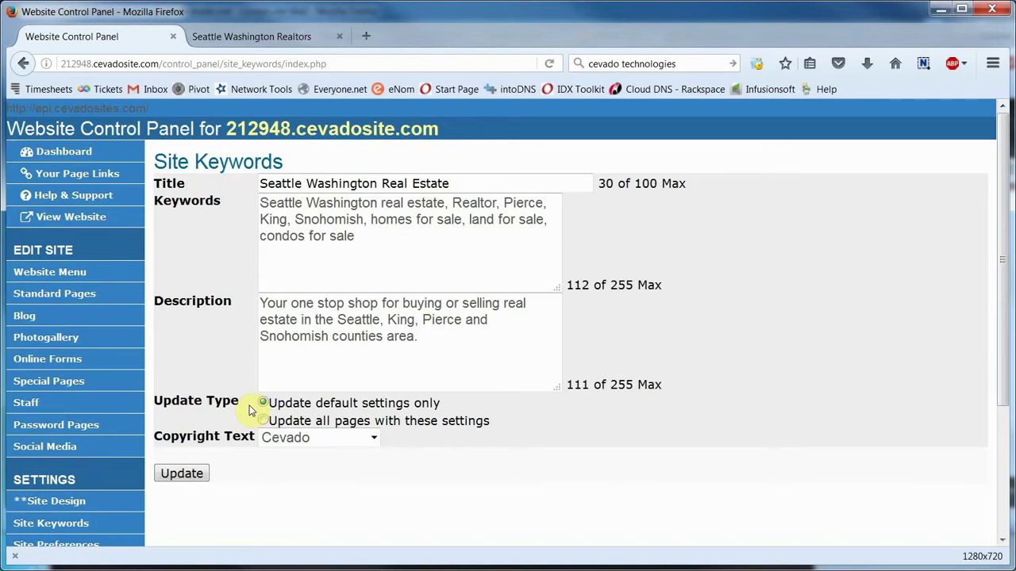
Update all pages with the site keyword settings and reload the live site to check its title
click(264, 421)
click(189, 475)
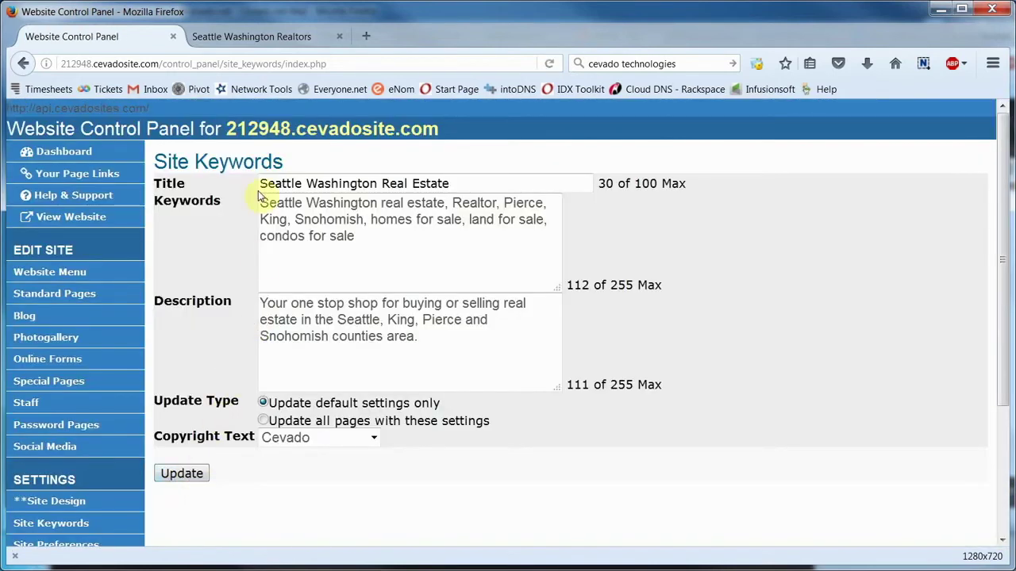
click(267, 44)
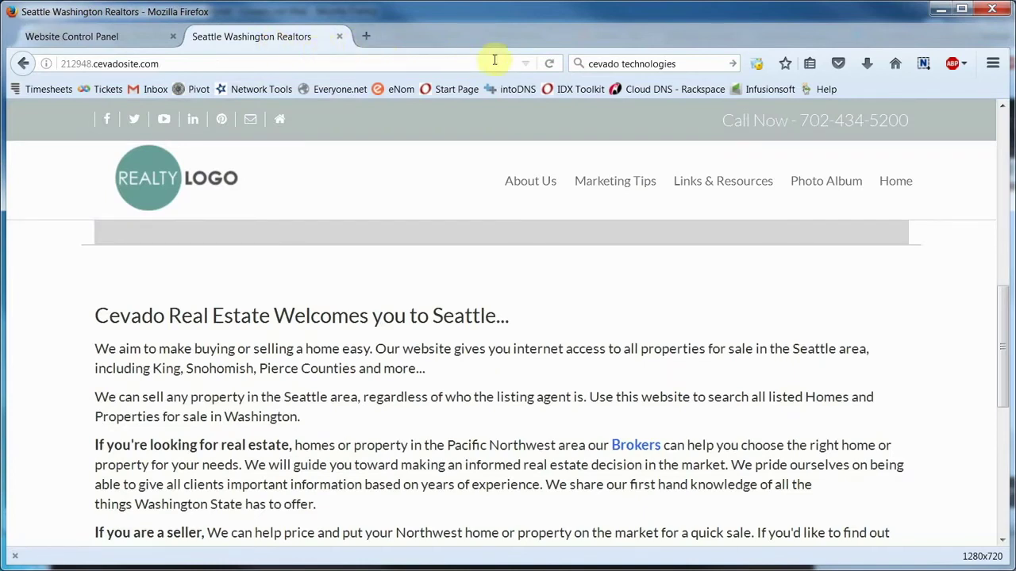
click(547, 65)
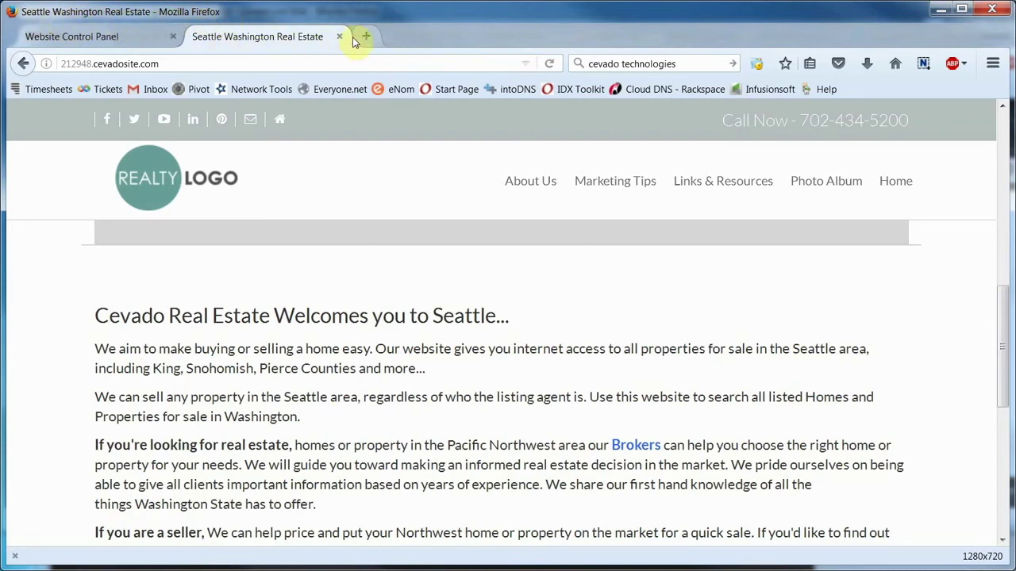
Open the keyword settings of the About FireSmart Day standard page in the control panel
click(105, 38)
click(86, 294)
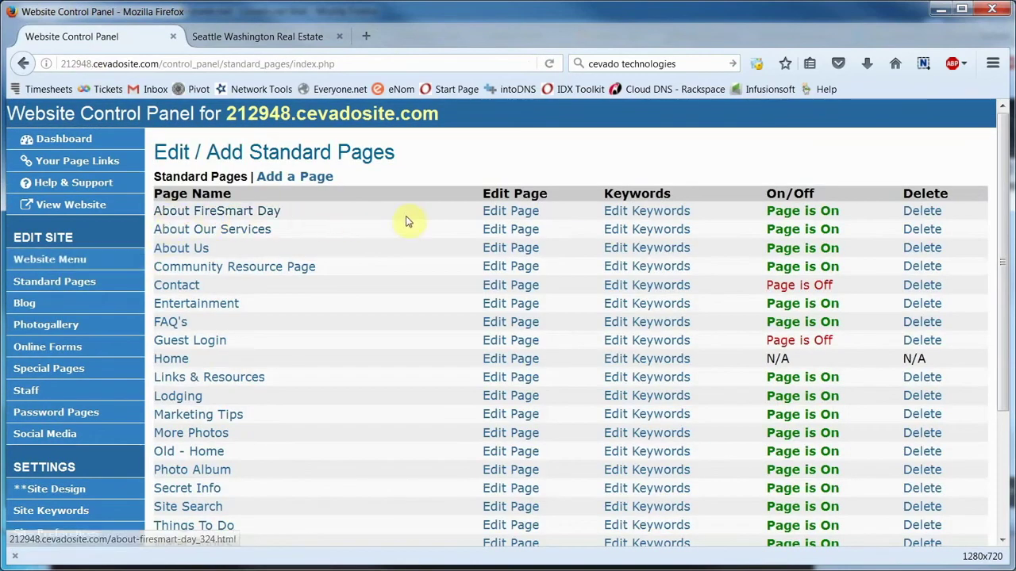
click(633, 214)
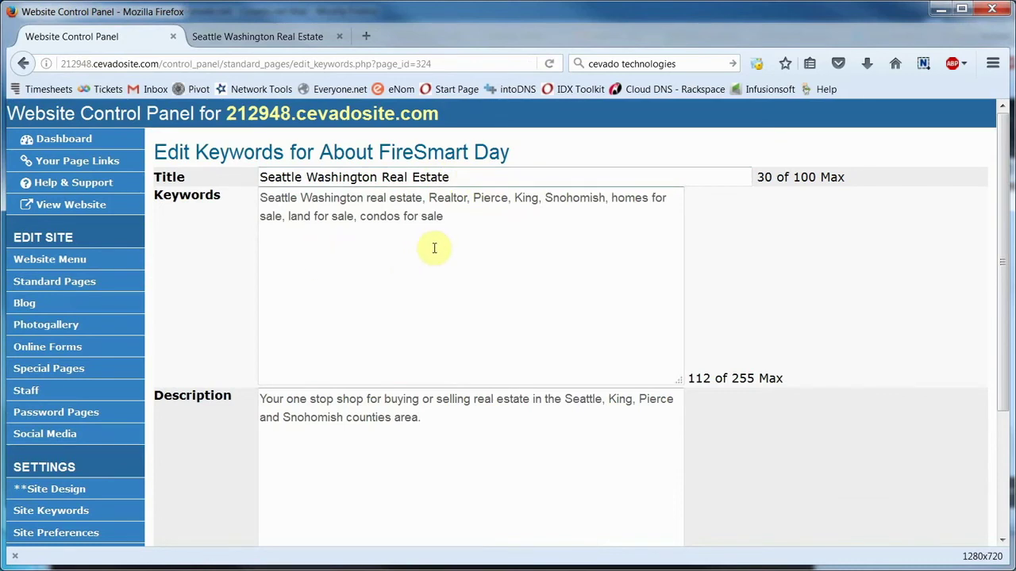
Replace the page's title with "About FireSmart Day", copied from the form's heading
drag(513, 154, 433, 153)
drag(406, 152, 321, 153)
key(ctrl+c)
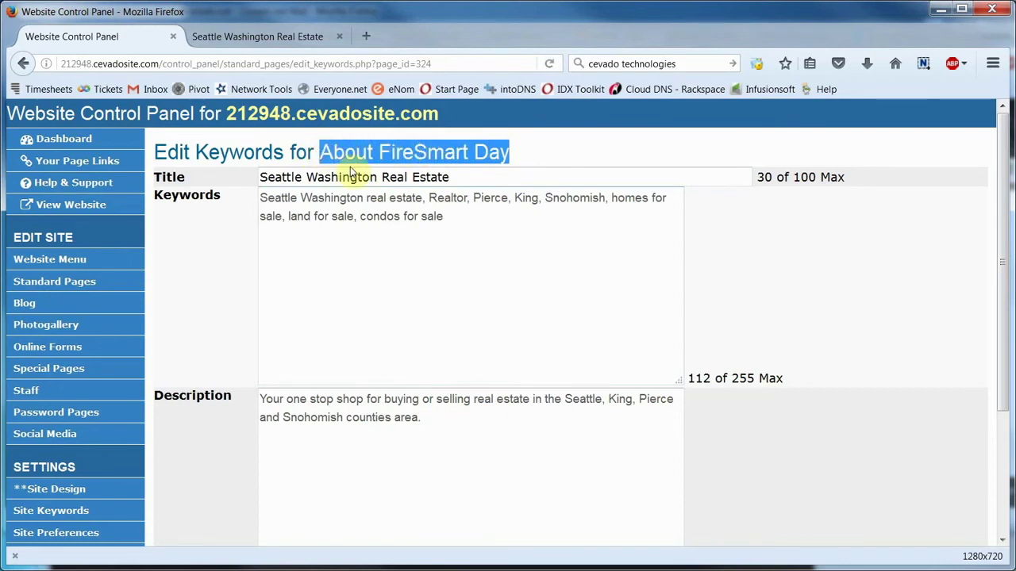
click(453, 177)
drag(454, 177, 261, 185)
key(ctrl+v)
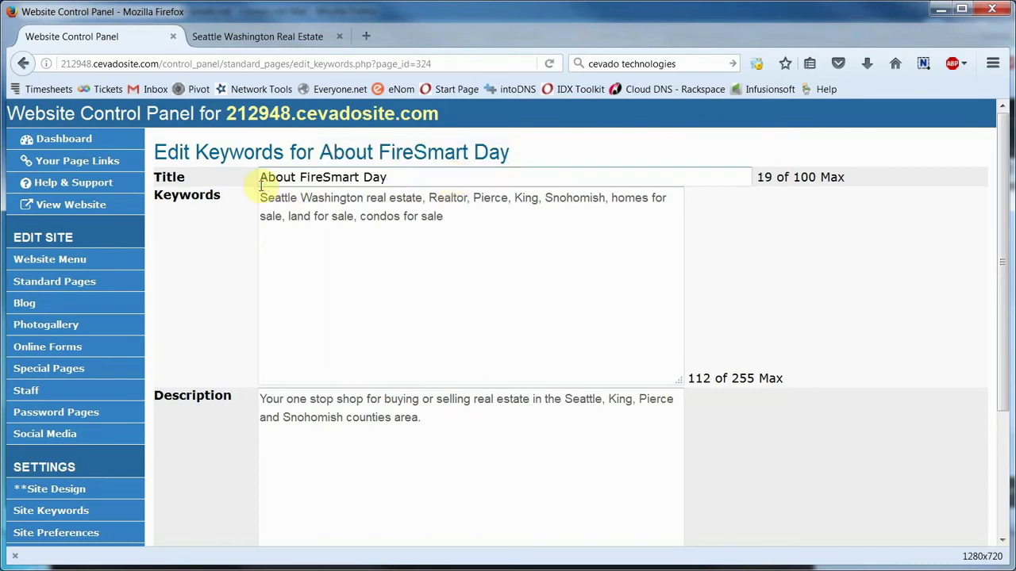
Replace the page's keywords with "About FireSmart Day, Fire Prevention, Defensible Space,"
click(259, 198)
drag(259, 197, 476, 215)
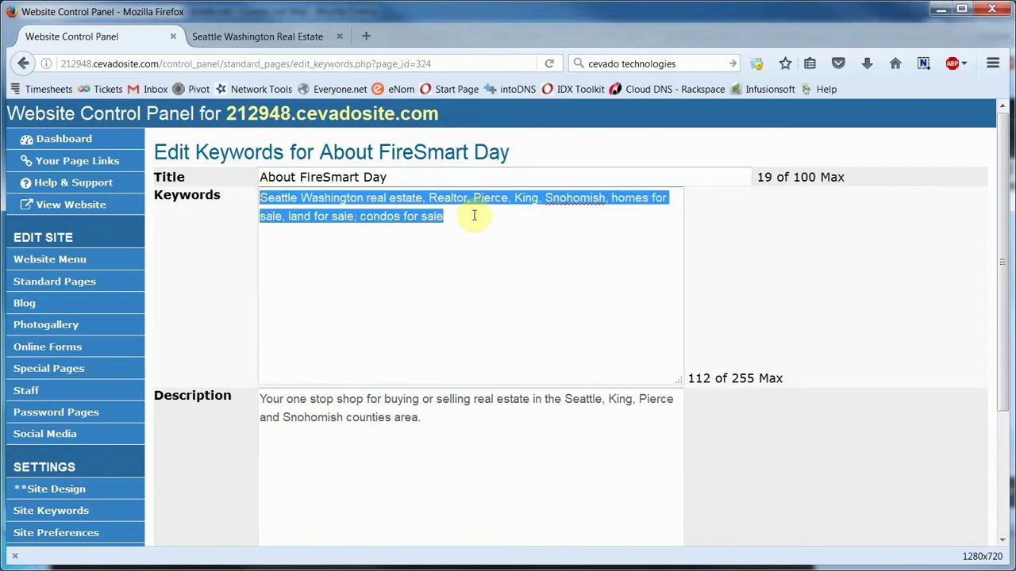
key(ctrl+v)
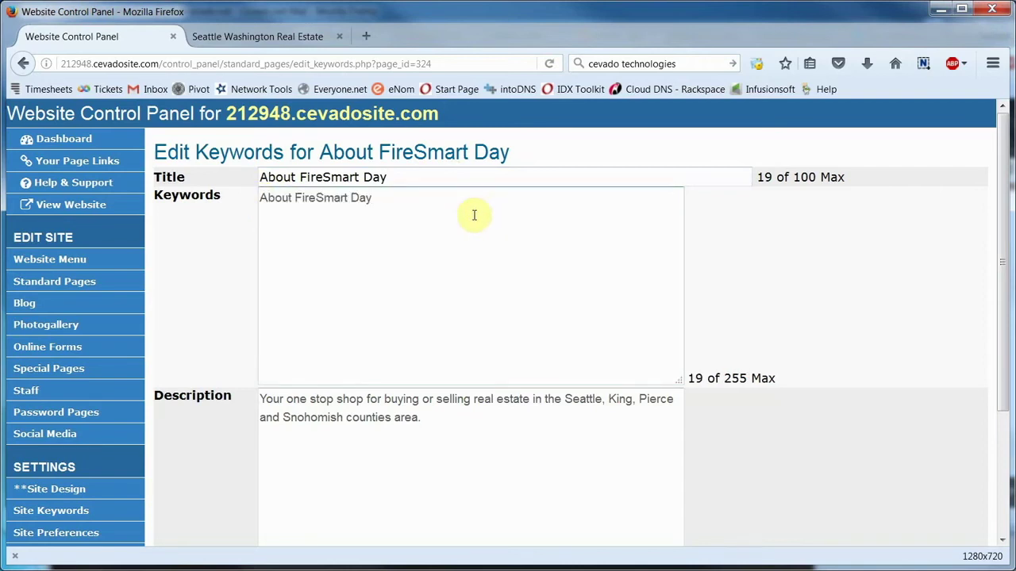
text(, Fire Preventi)
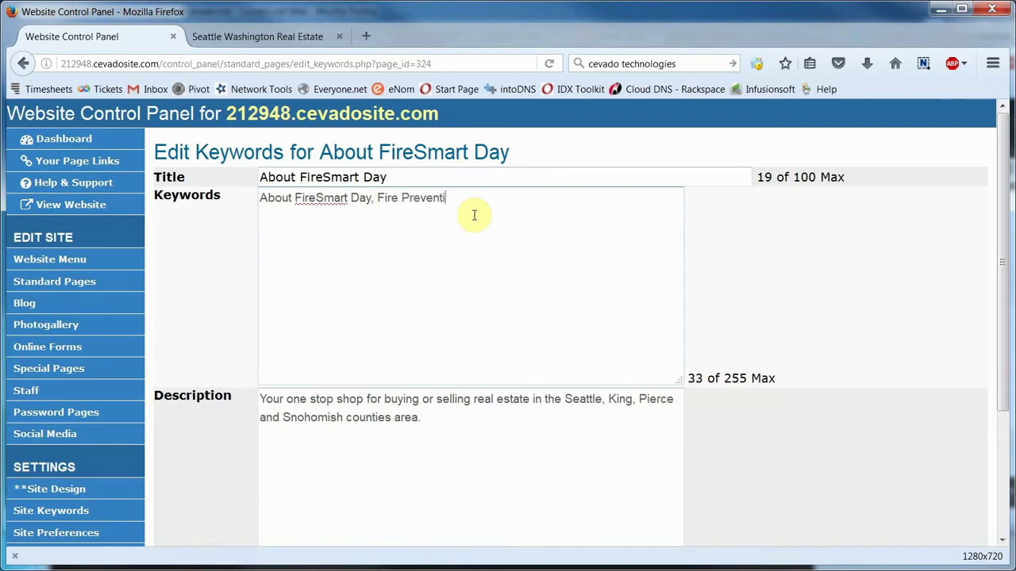
text(on, Defensible S)
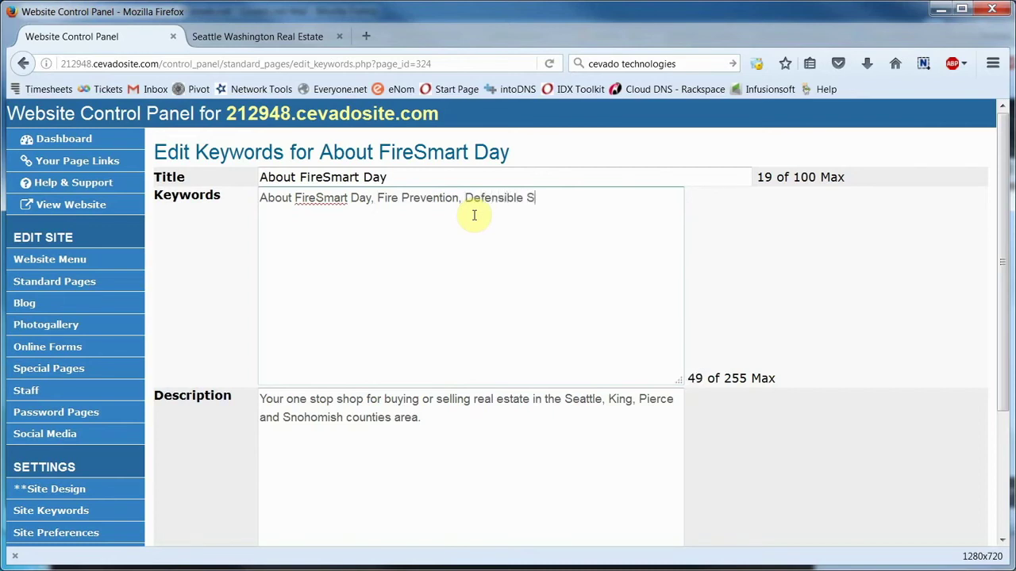
text(pace,)
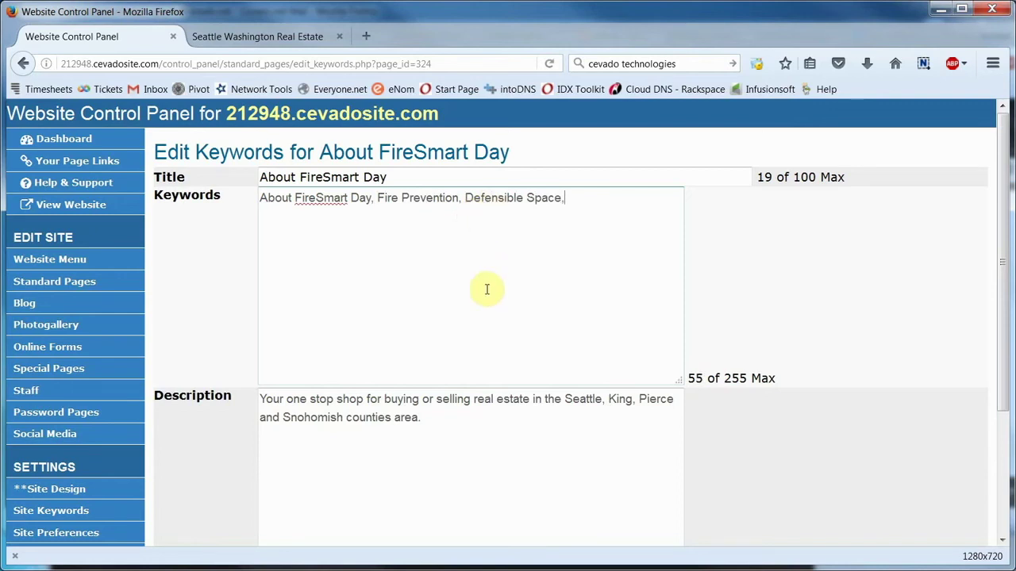
Replace the page's description with "Information about National FireSmart Day" and save the keyword settings
drag(428, 418, 262, 401)
text(In)
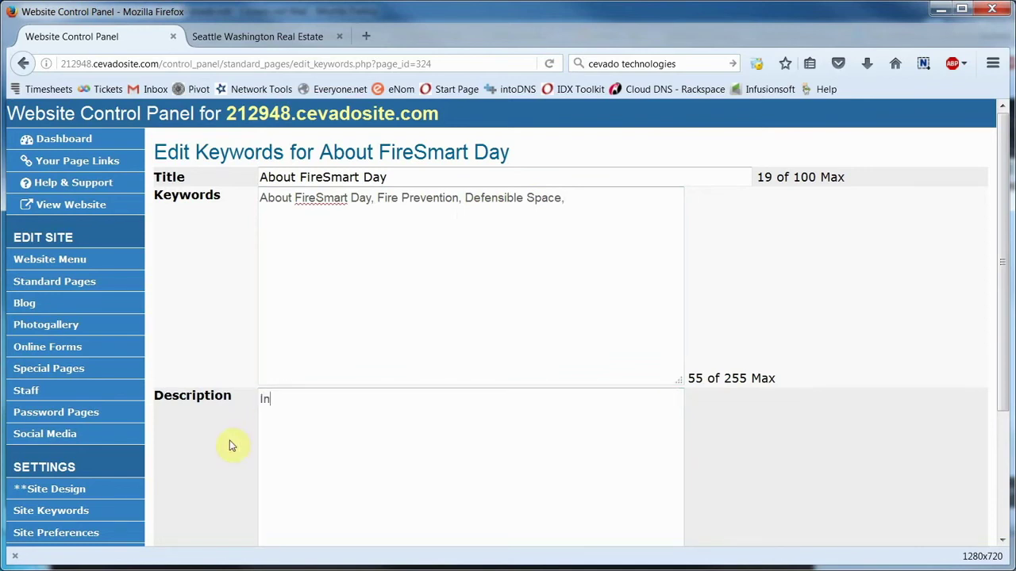
text(formation about Na)
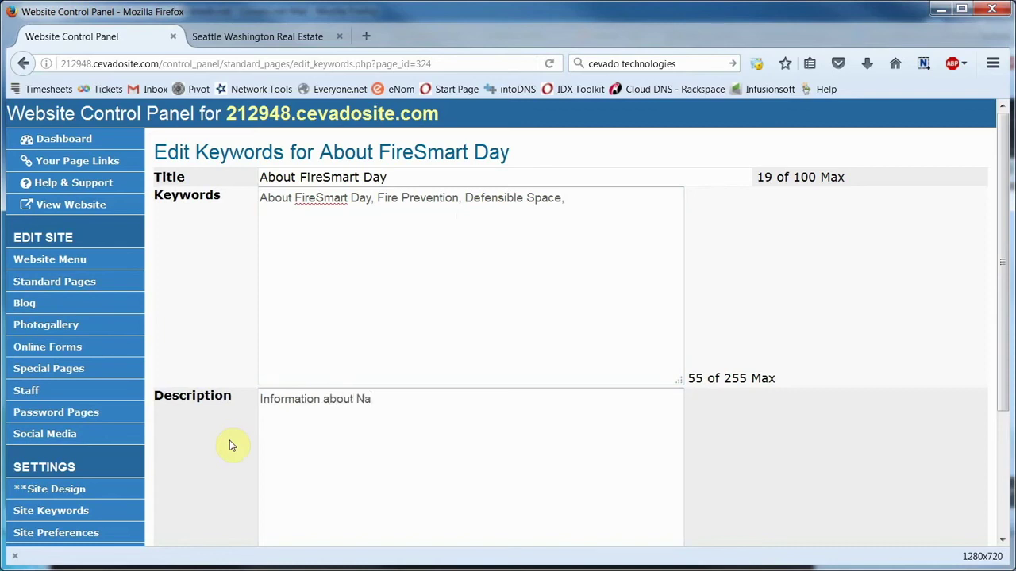
text(tional FireSmart Day)
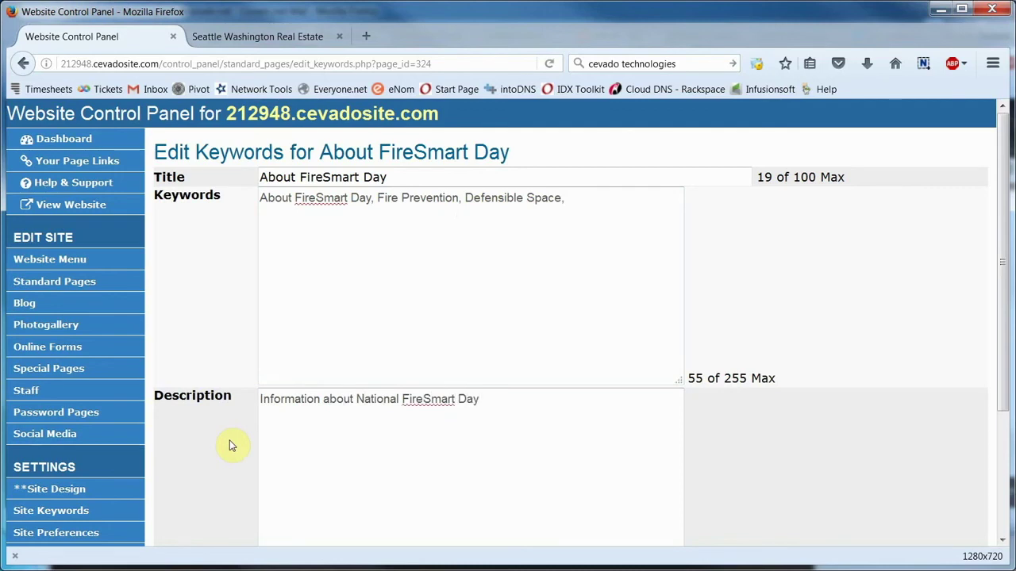
scroll(230, 446, down, 4)
click(213, 456)
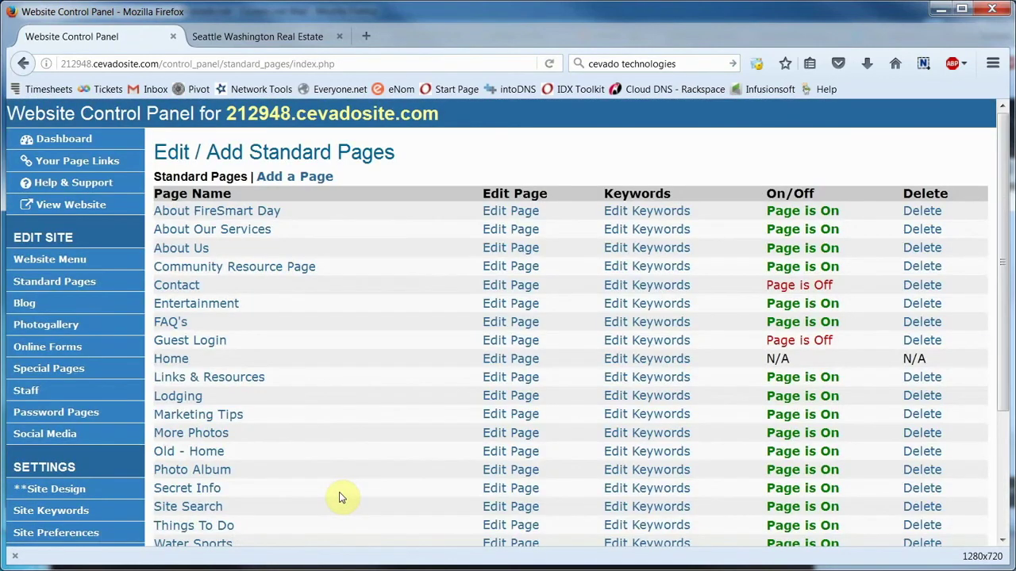
View the live About FireSmart Day page to check its browser title and return to the Site Keywords settings
click(288, 40)
mouse_move(698, 177)
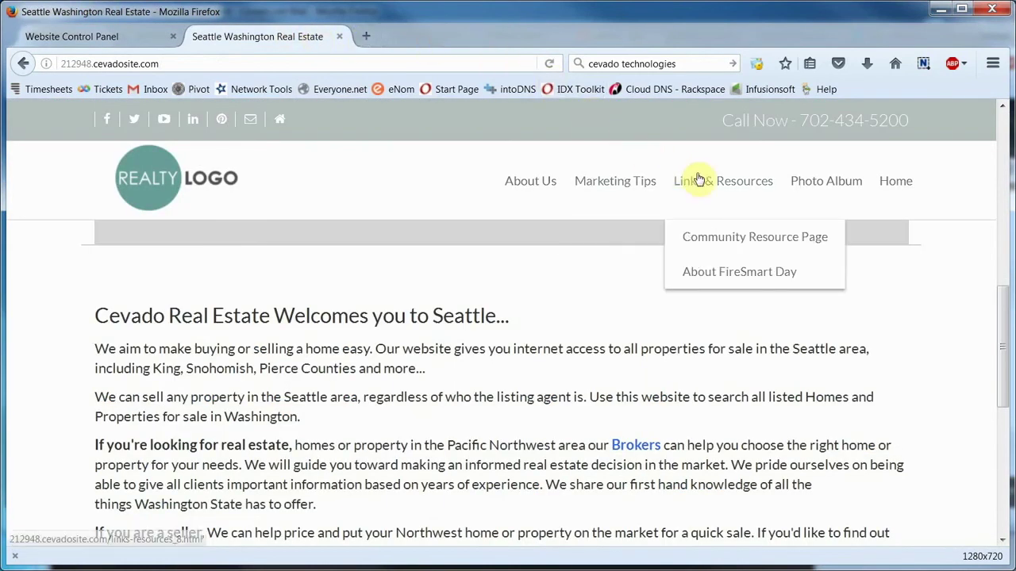
click(732, 278)
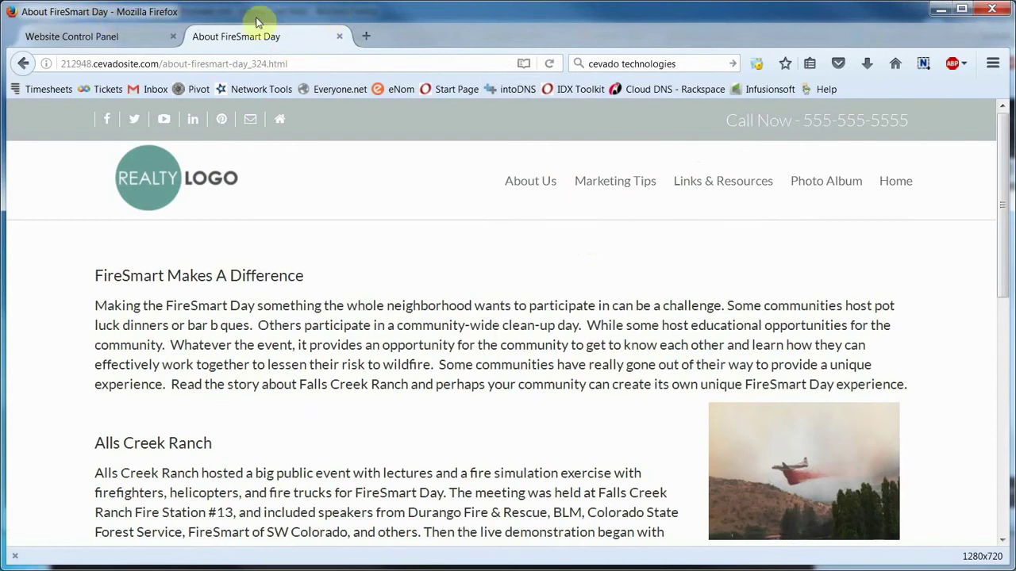
click(116, 41)
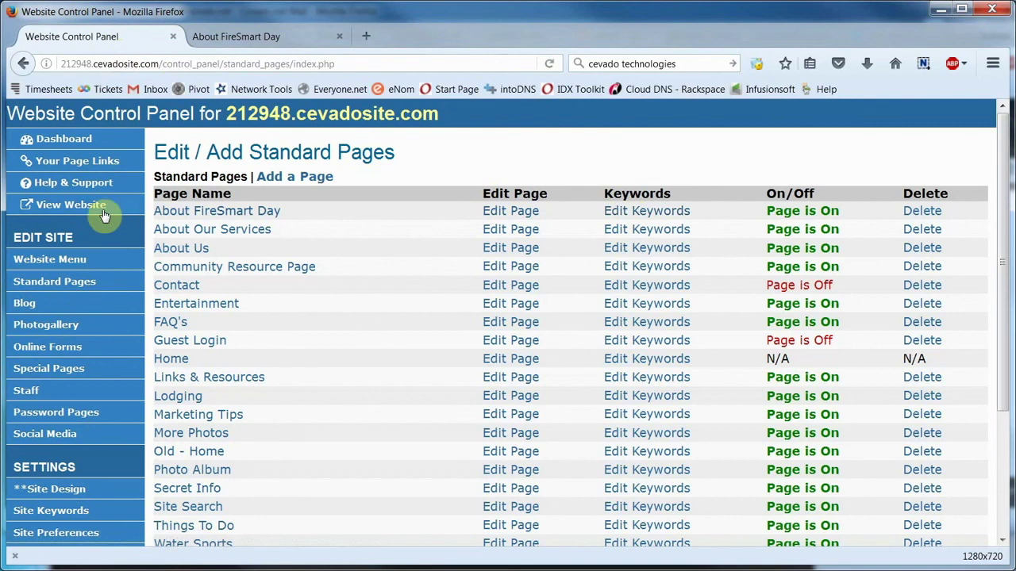
click(110, 519)
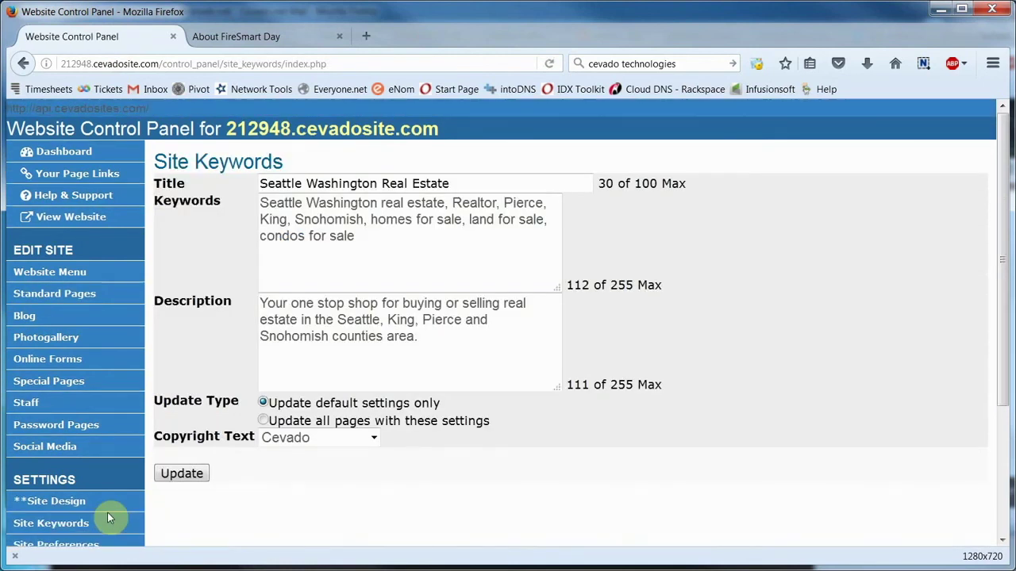